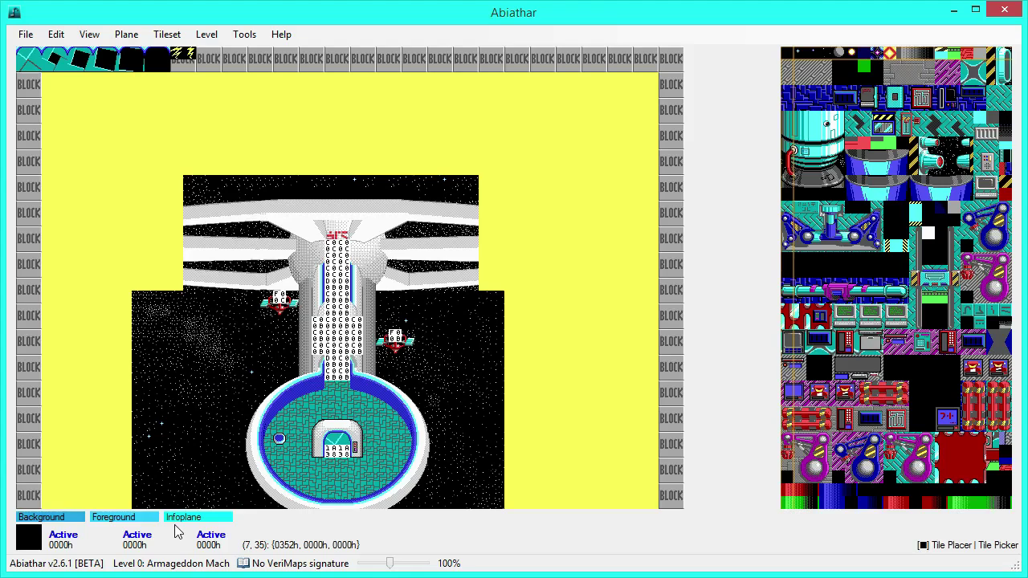
- Cycle the background, foreground and infoplane between locked and active, leaving all three planes active
key("ctrl+F6")
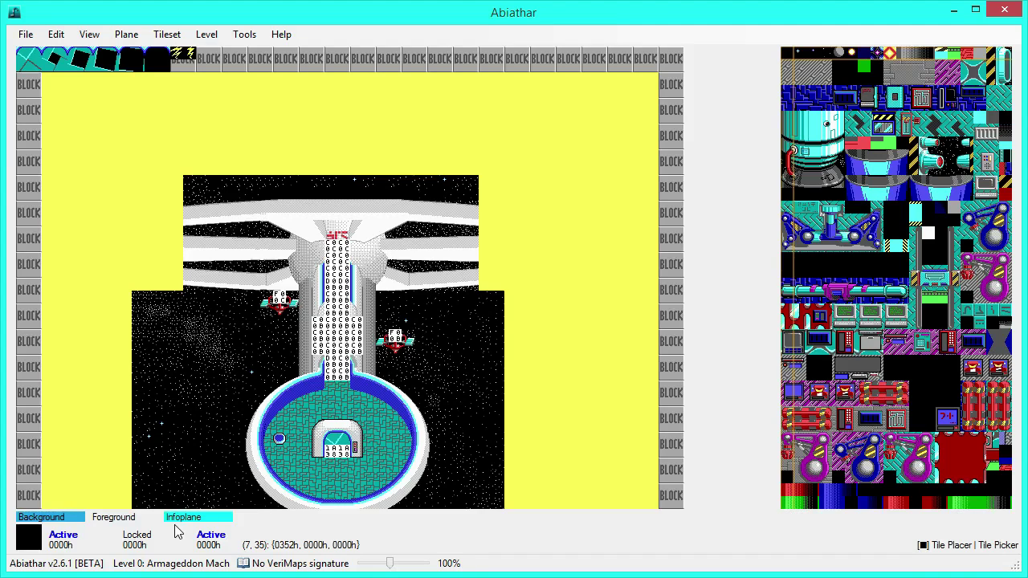
key("2")
key("1")
key("2")
key("3")
key("1")
key("2")
key("3")
key("1")
key("2")
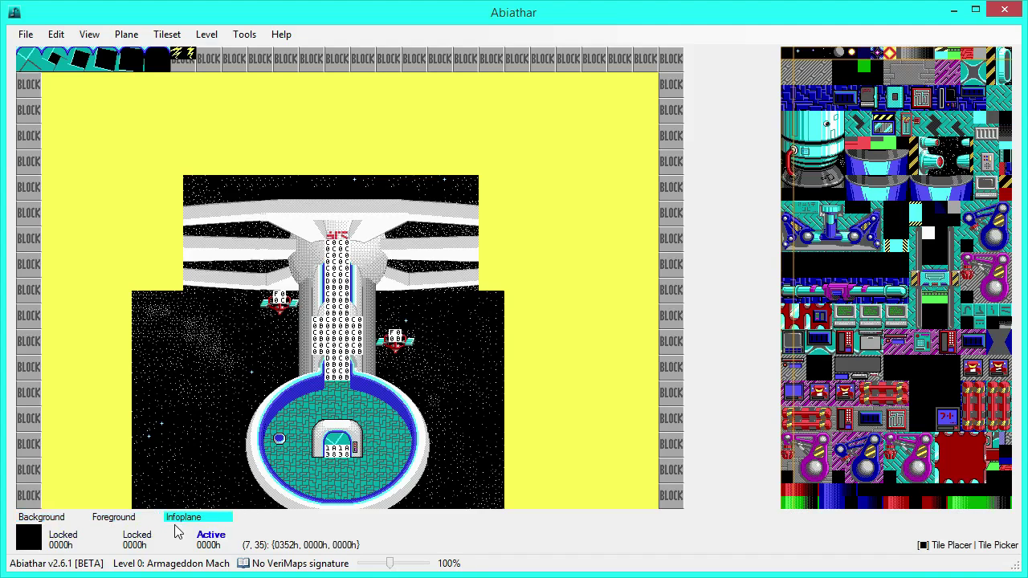
key("3")
key("1")
key("2")
key("3")
key("1")
key("2")
key("3")
key("1")
key("2")
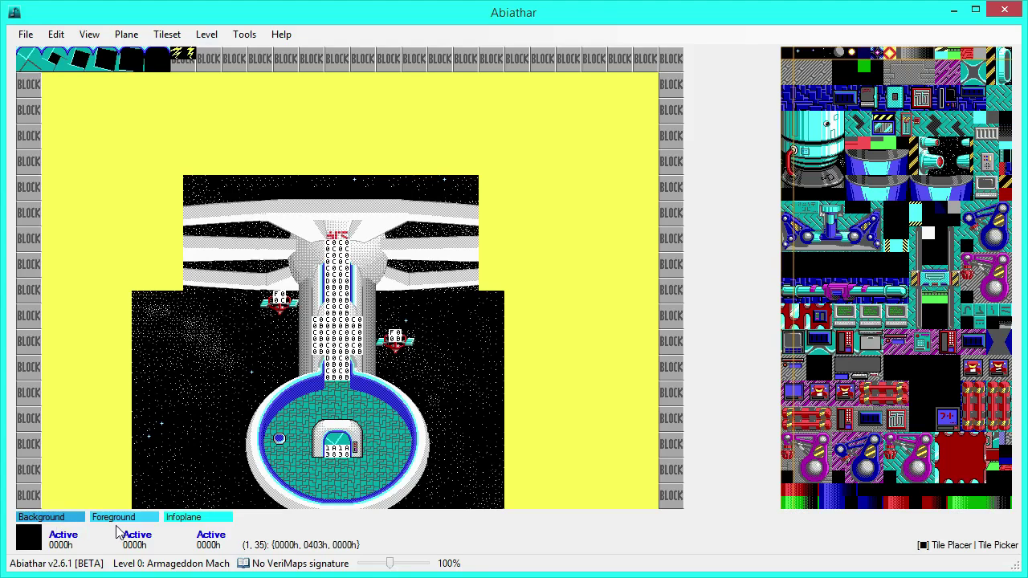
- Turn on the find highlight for the selected tile's instances and switch its pulse effect on and off
left_click(109, 30)
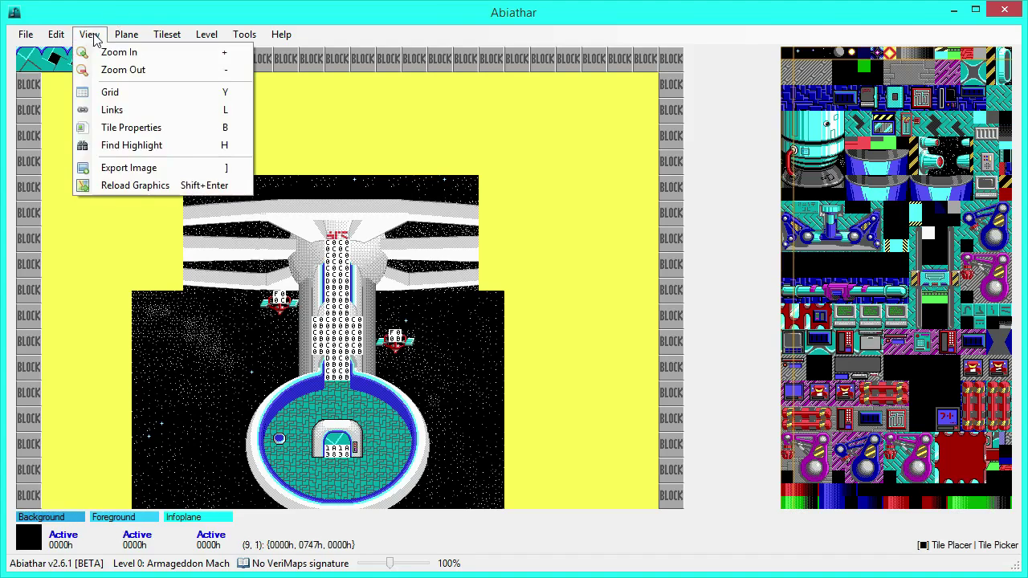
left_click(132, 152)
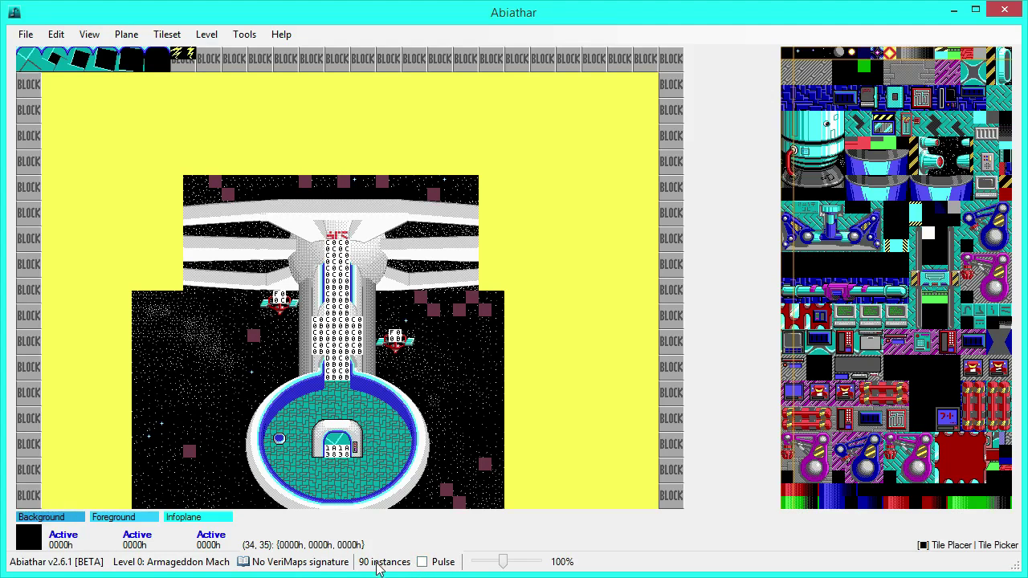
left_click(434, 565)
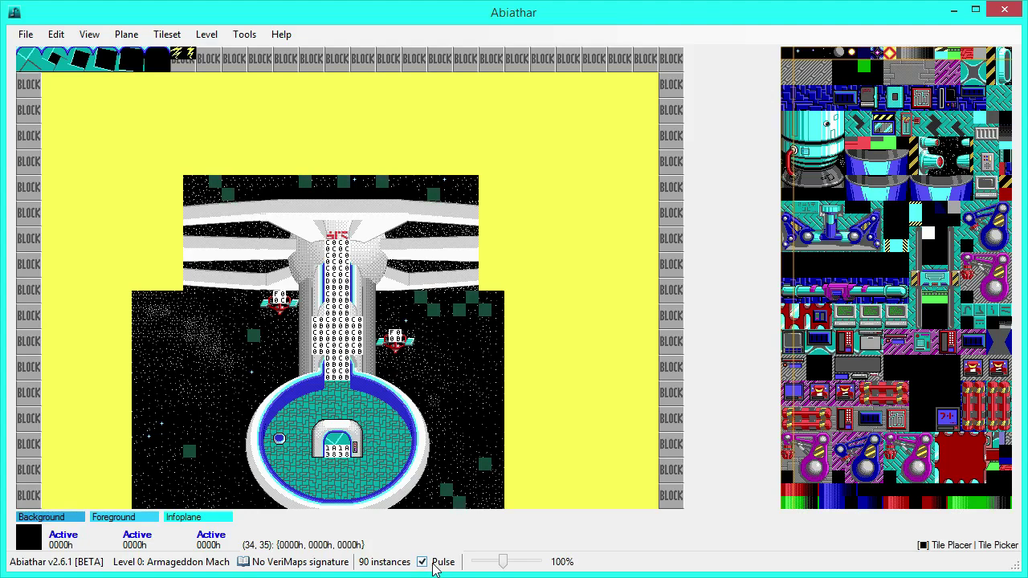
left_click(432, 564)
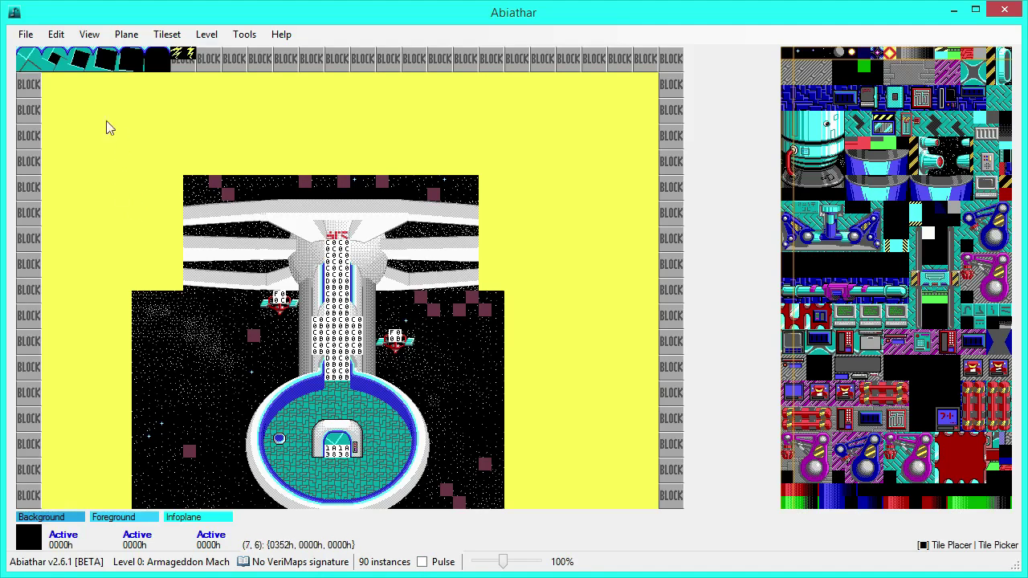
- Switch off the find highlight, briefly show it again with pulsing enabled, and hide it
left_click(86, 35)
left_click(122, 147)
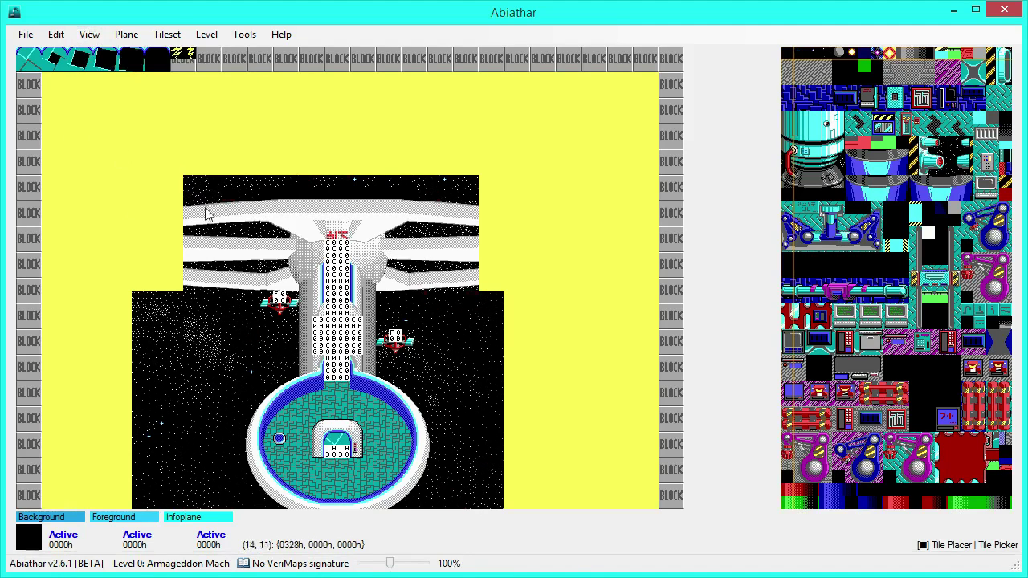
key("f")
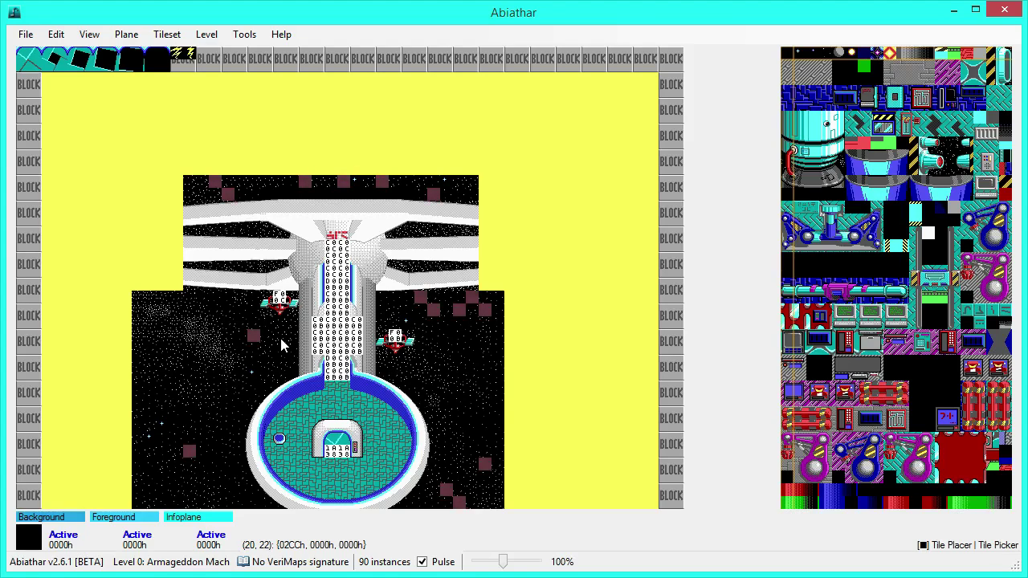
key("f")
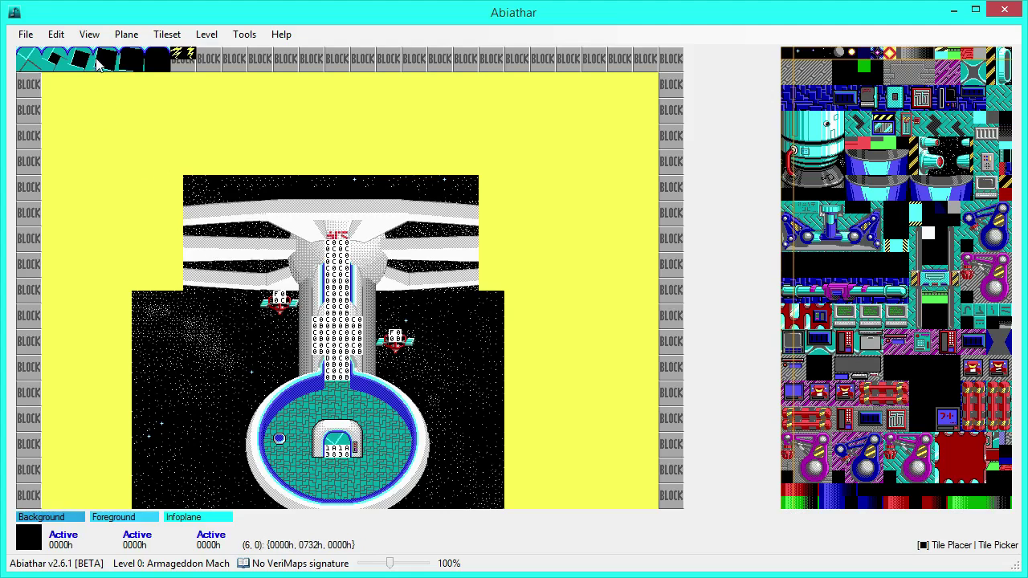
- Set the background plane's selected tile ID to decimal 264
left_click(91, 37)
left_click(92, 39)
left_click(127, 36)
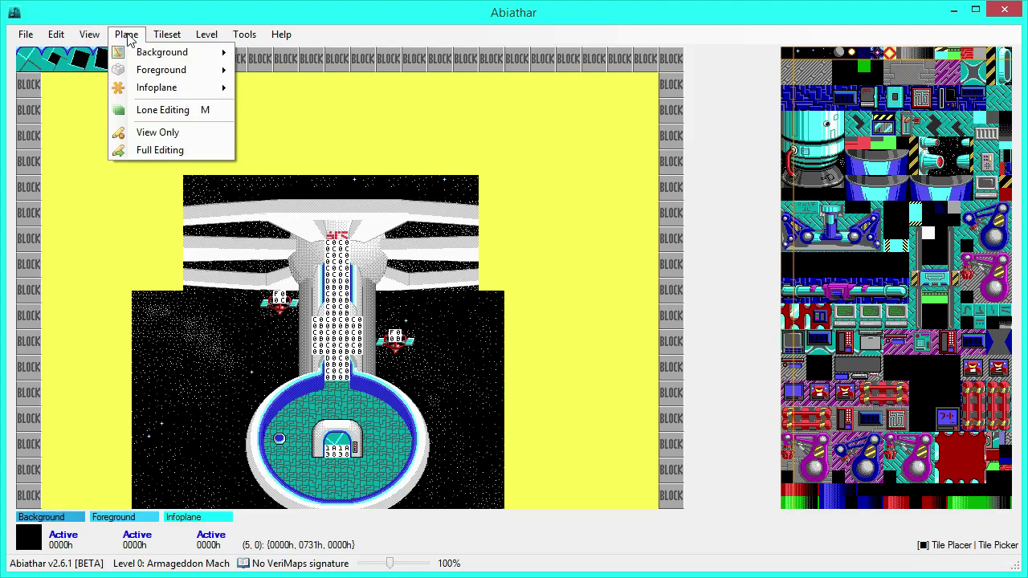
mouse_move(177, 53)
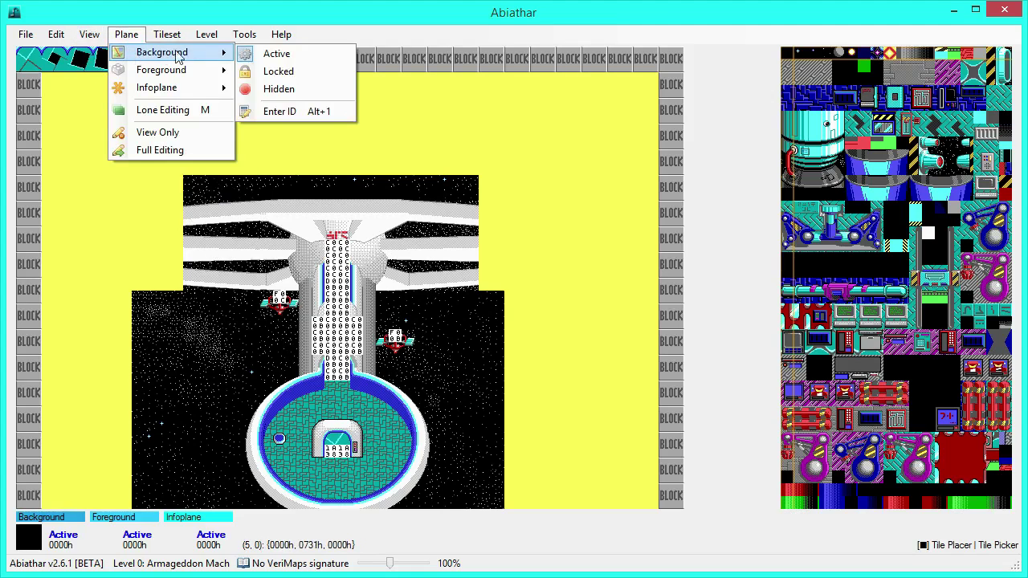
left_click(280, 111)
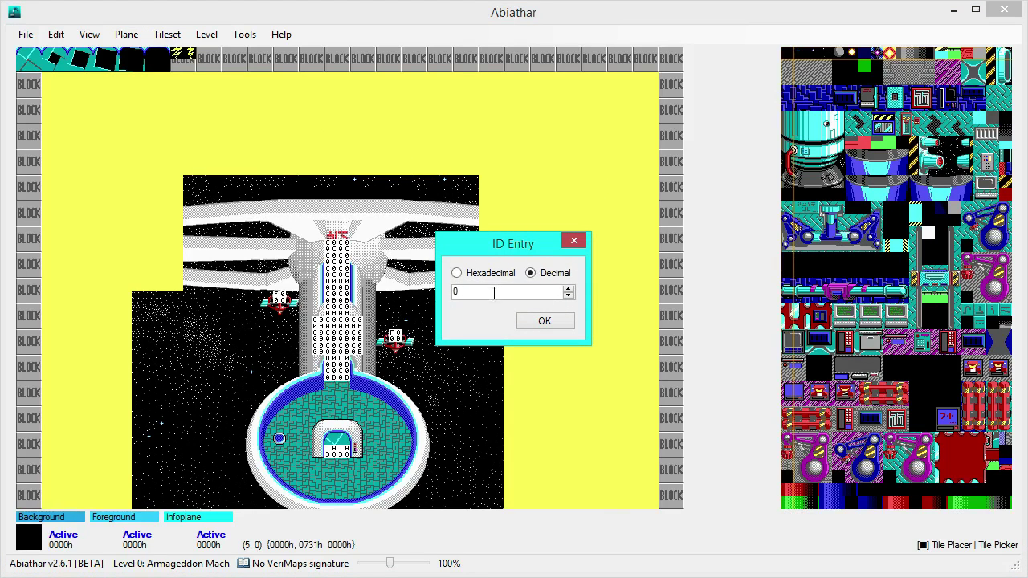
left_click_drag(451, 291, 546, 292)
type("264")
left_click(537, 321)
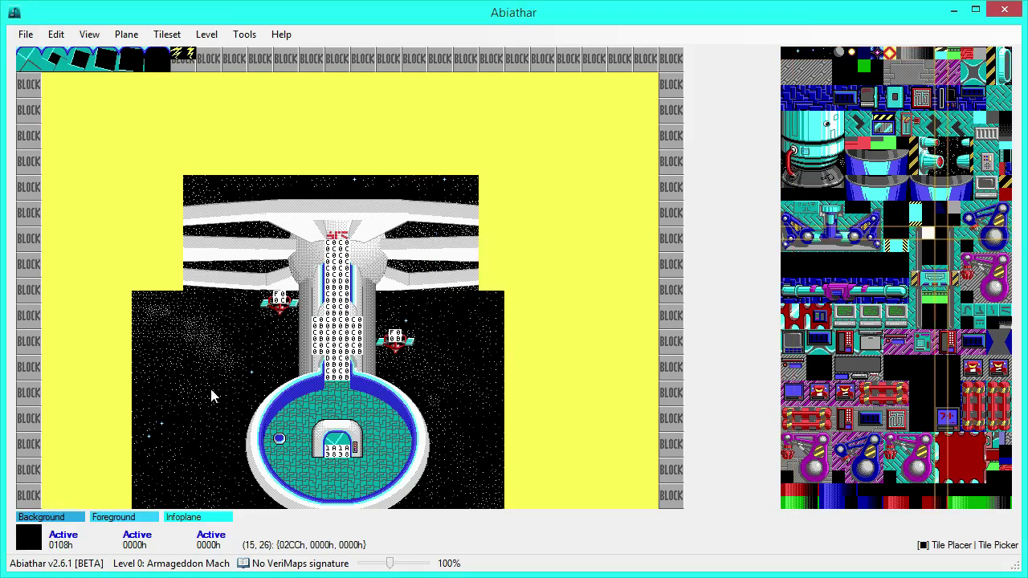
- Set the background plane's selected tile ID to hexadecimal AE31
key("b")
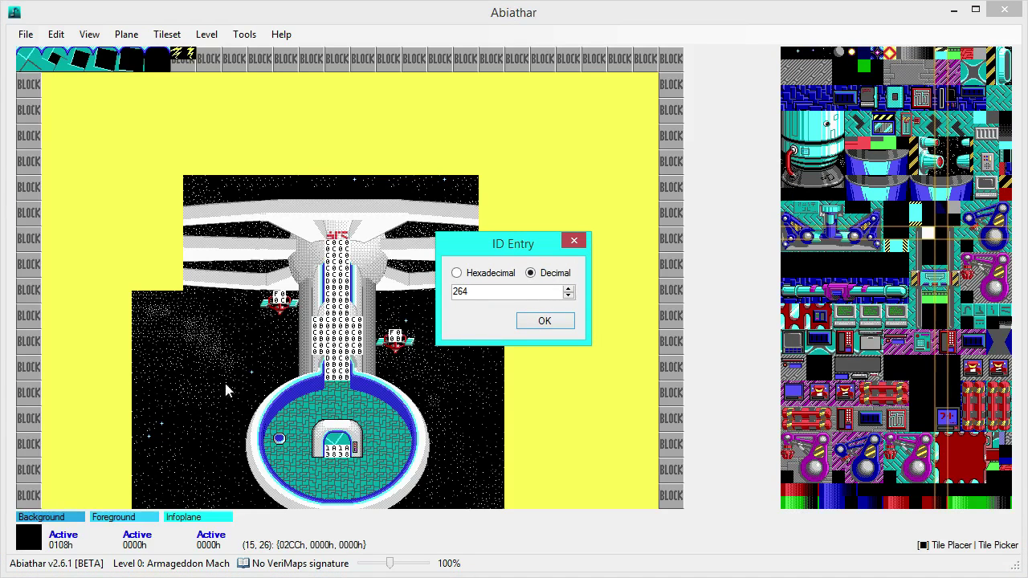
left_click(456, 273)
left_click_drag(487, 291, 454, 291)
type("AE31")
left_click(529, 318)
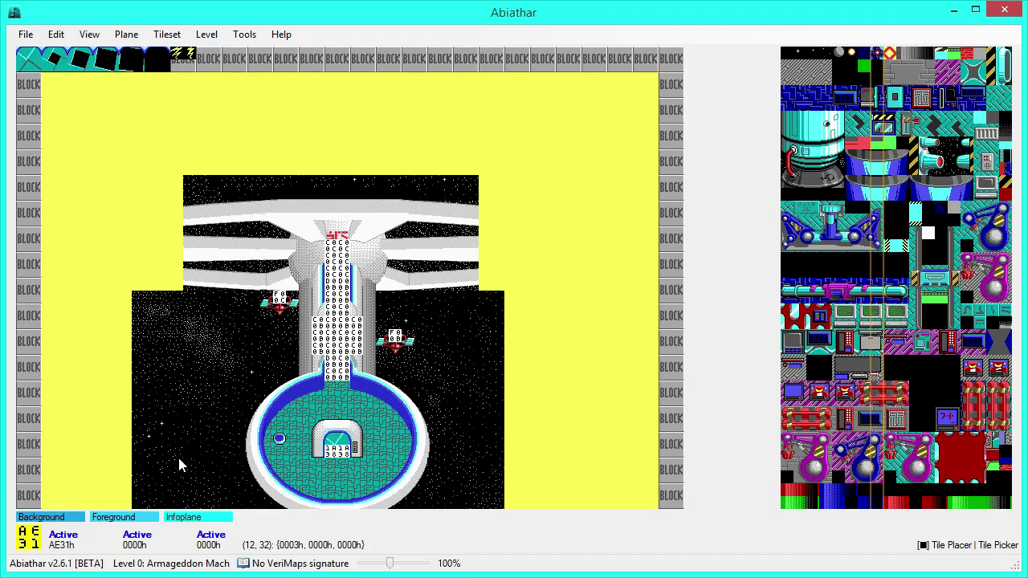
left_click(55, 34)
key("Escape")
left_click(89, 34)
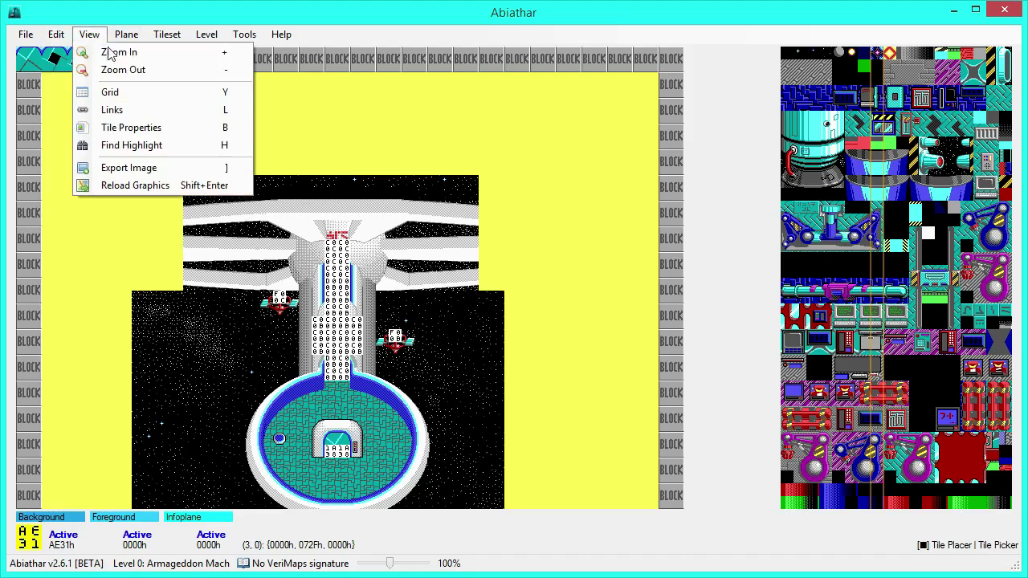
mouse_move(126, 34)
mouse_move(161, 90)
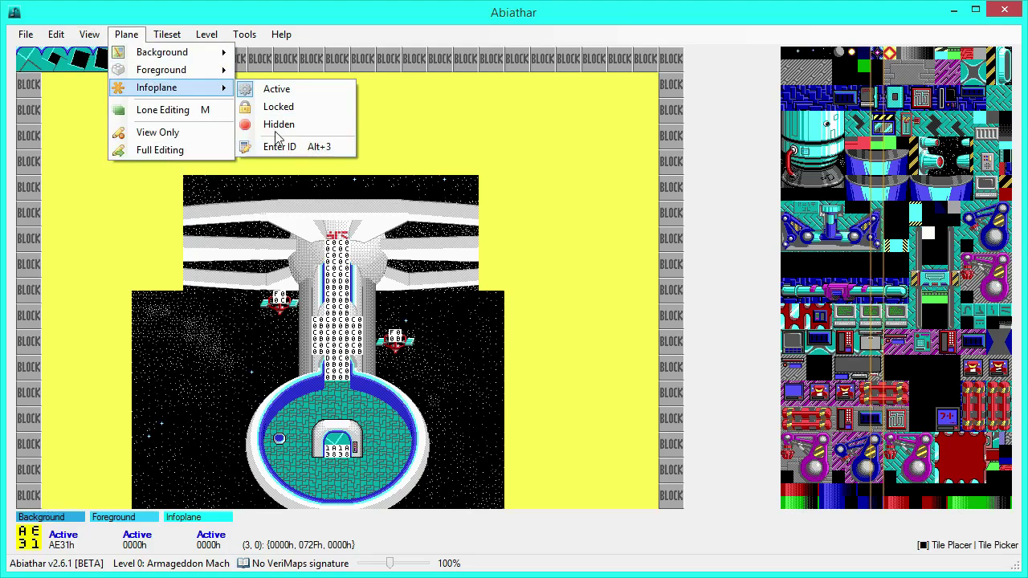
left_click(124, 38)
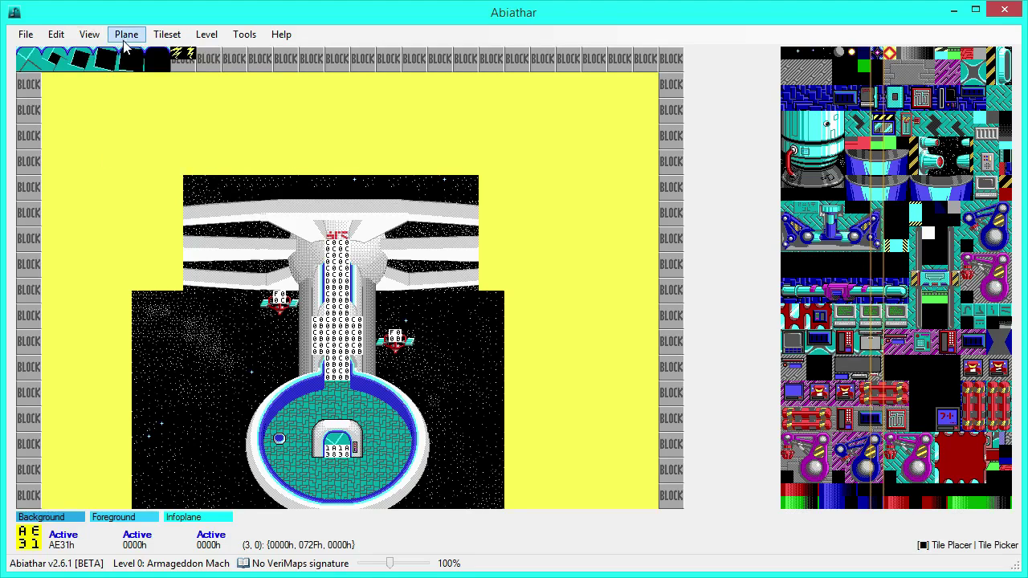
- View the foreground's ID entry dialog and the Infoplane Helper, closing each without changing an ID
left_click(110, 546)
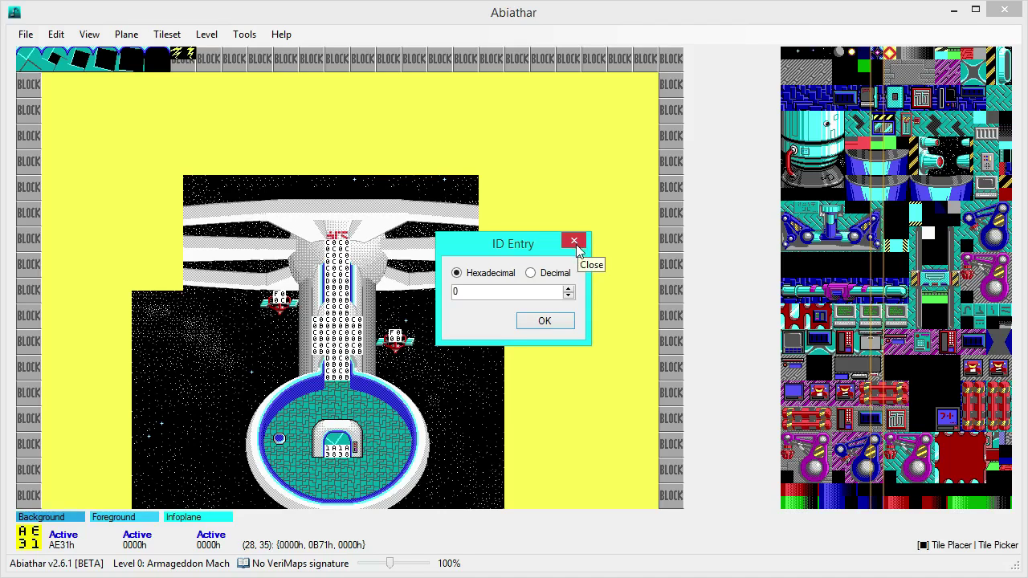
left_click(574, 246)
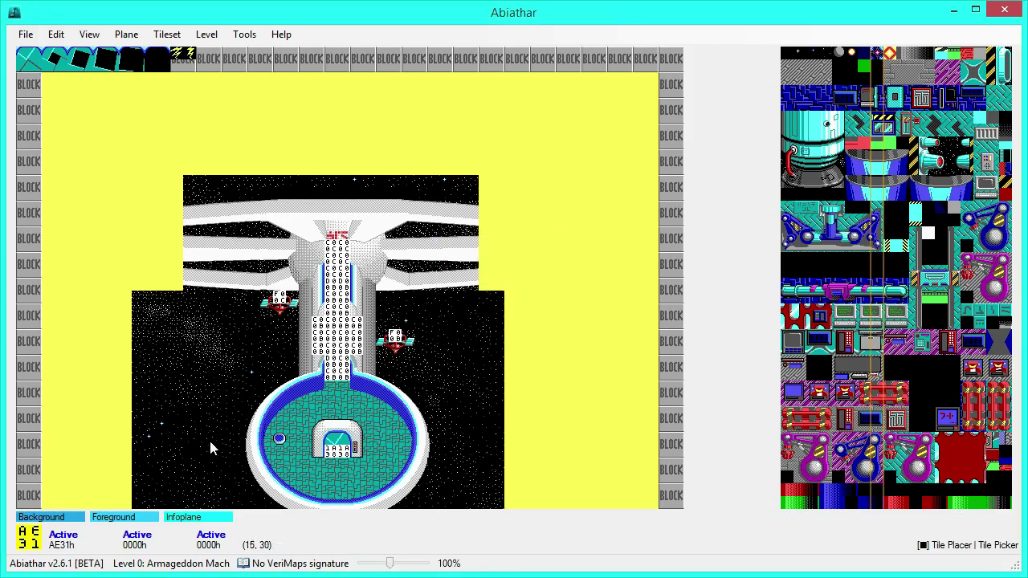
left_click(178, 539)
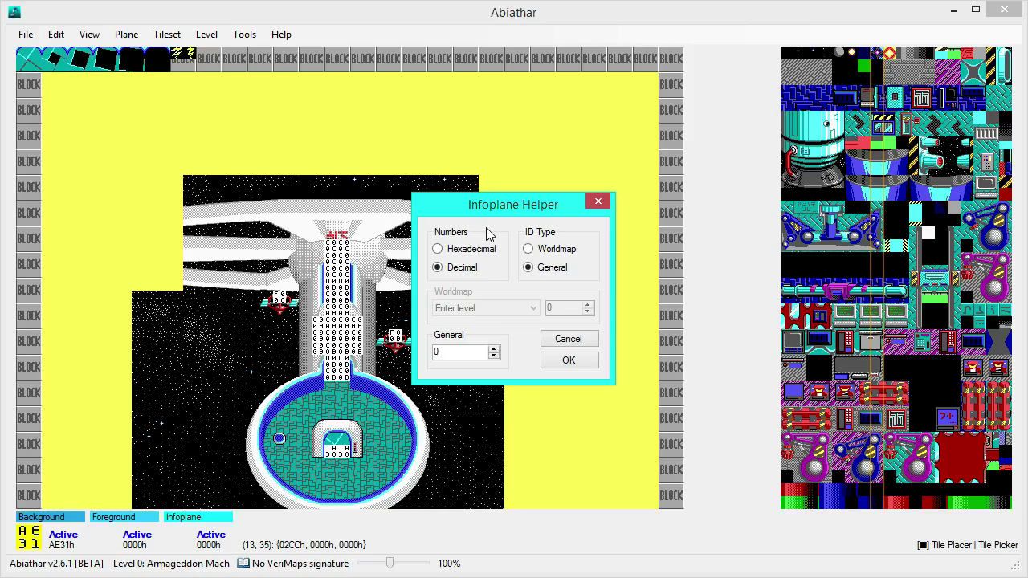
left_click(599, 207)
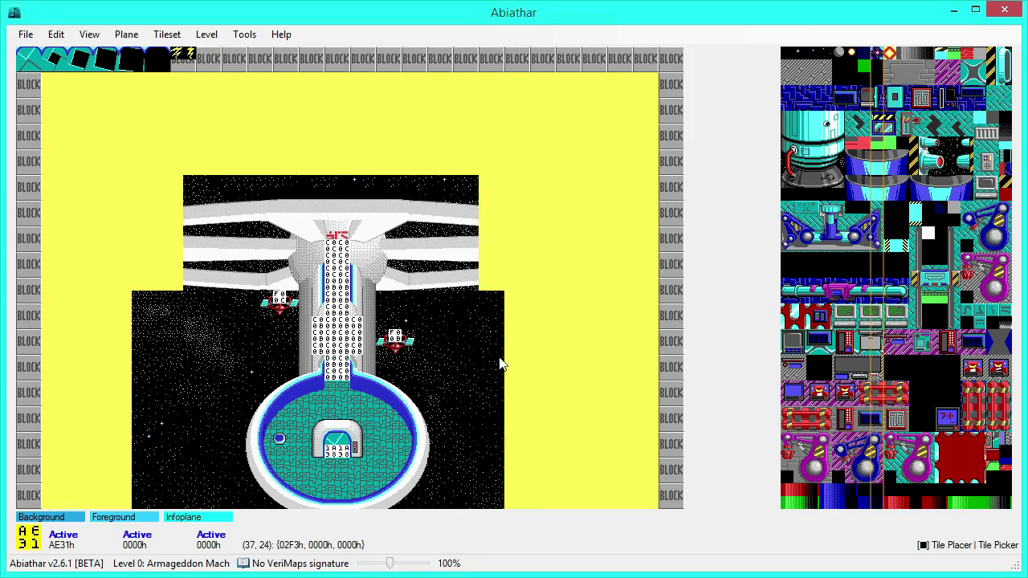
- Use lone editing to isolate the background plane and cycle through the planes' tilesets, stopping on the foreground
left_click(101, 39)
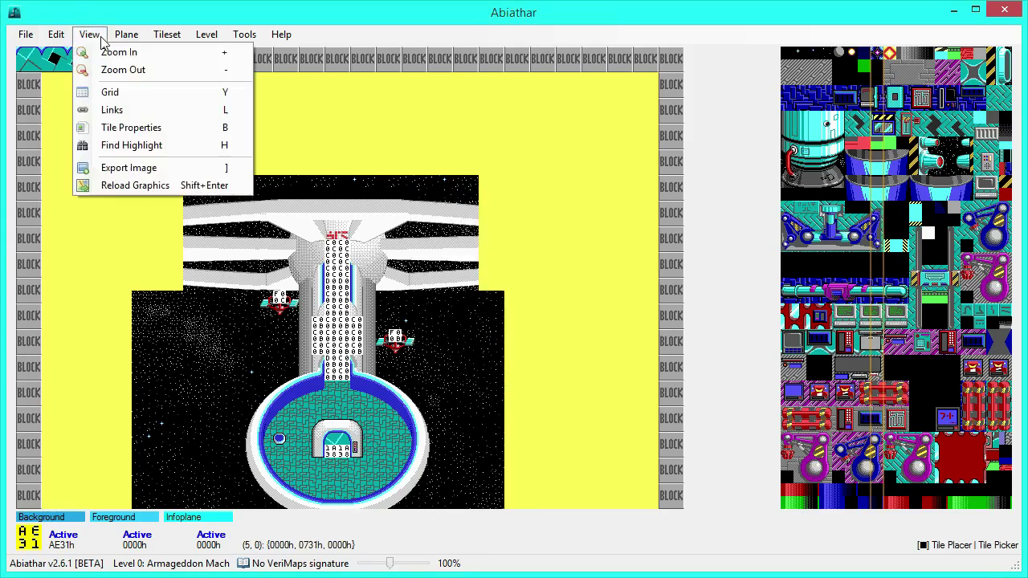
mouse_move(126, 35)
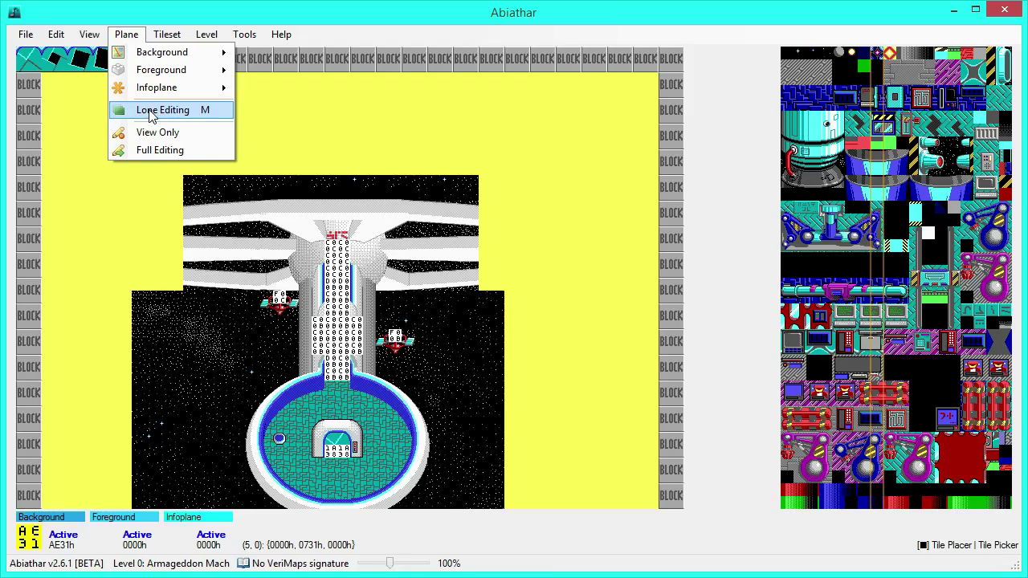
left_click(123, 34)
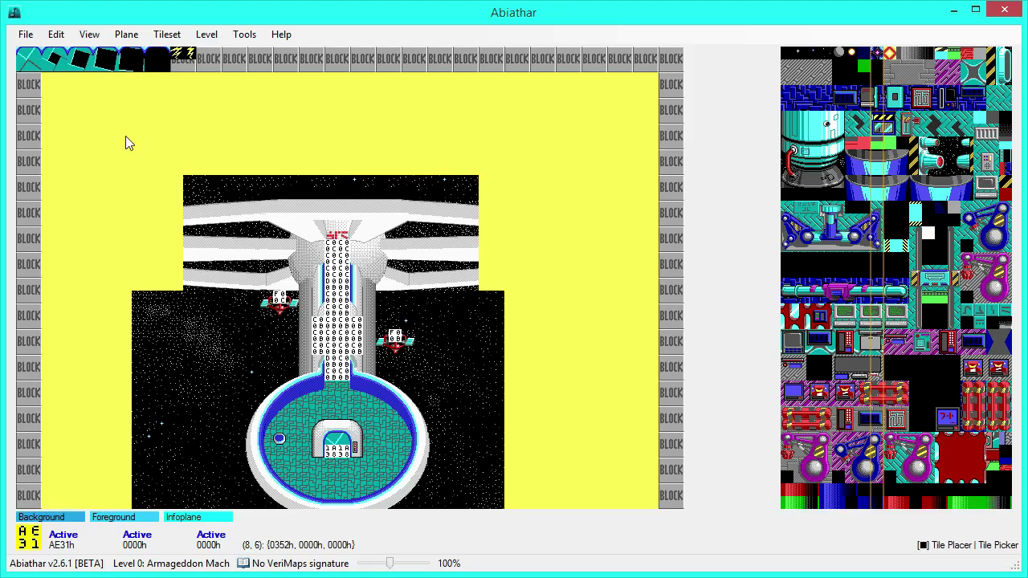
key("1")
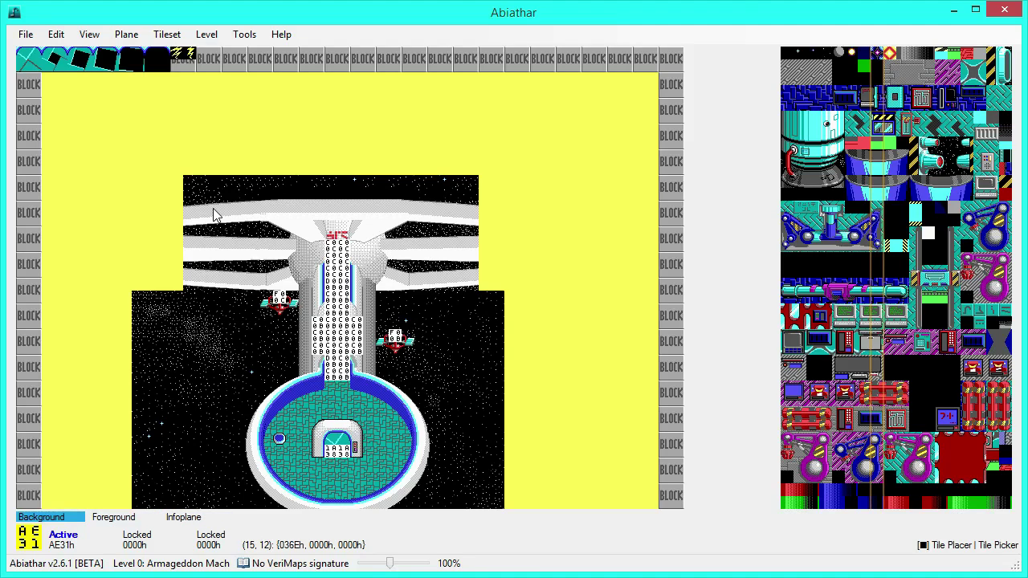
key("Tab")
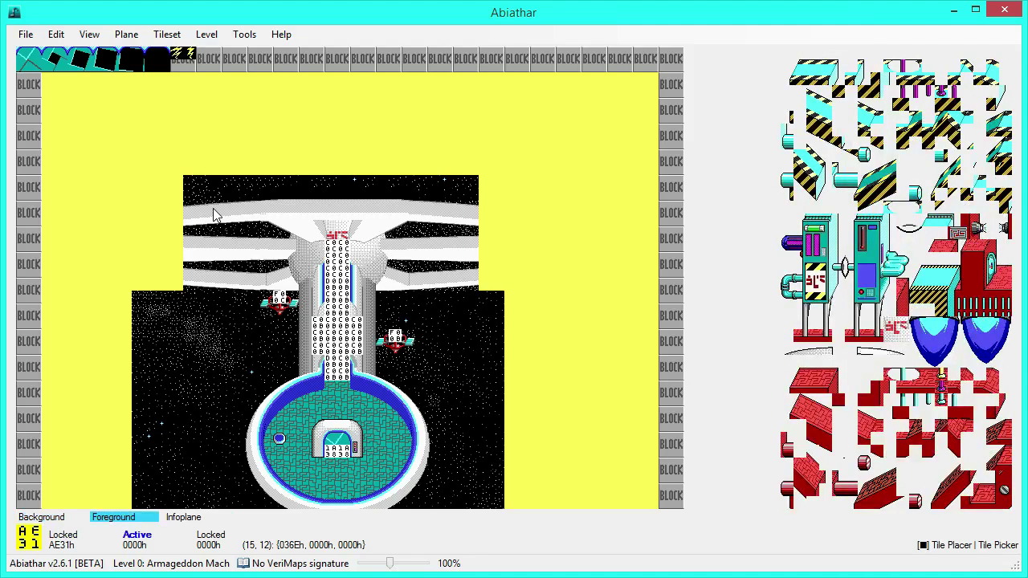
key("Tab")
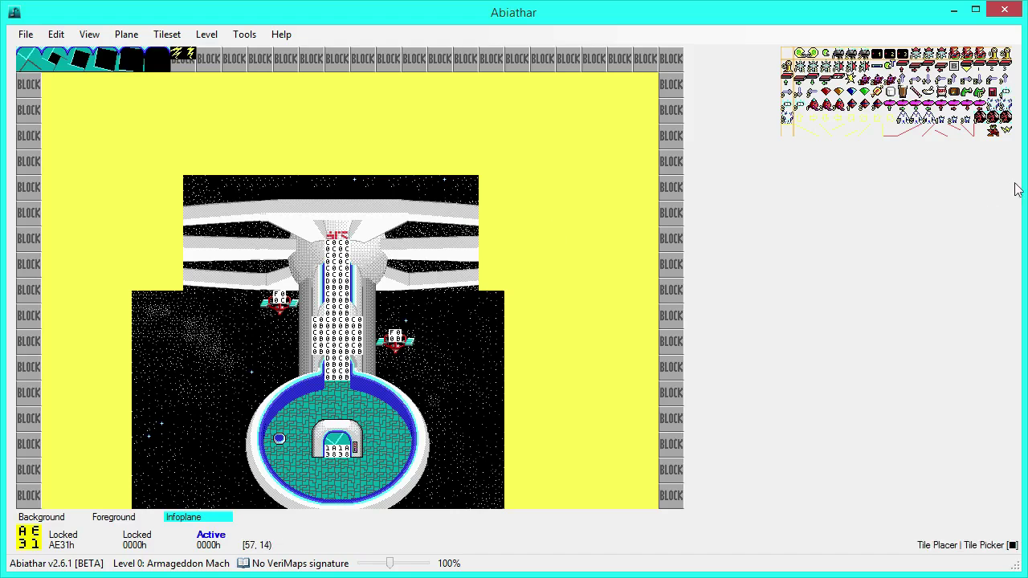
key("Tab")
key("Tab")
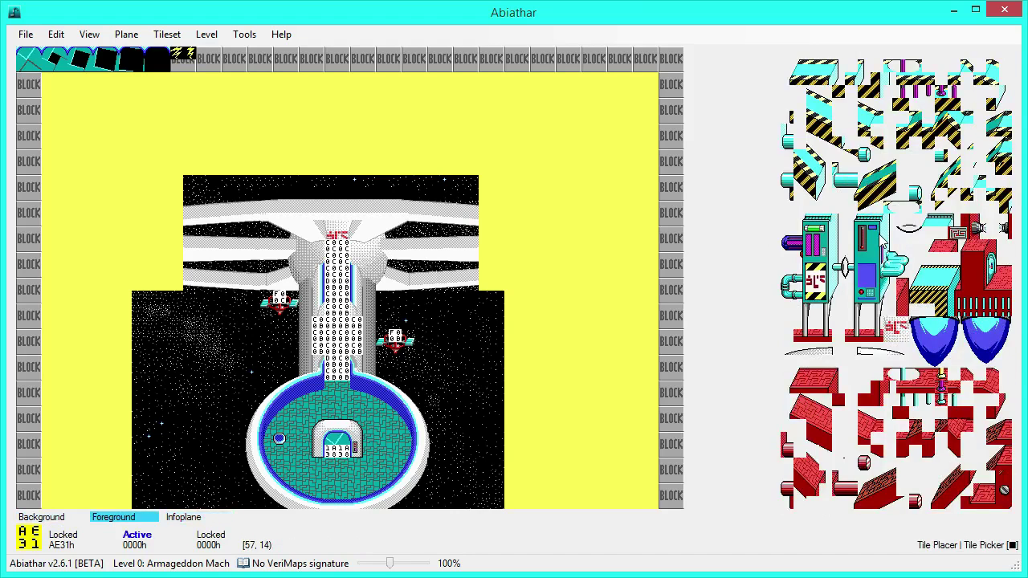
key("Tab")
key("shift+Tab")
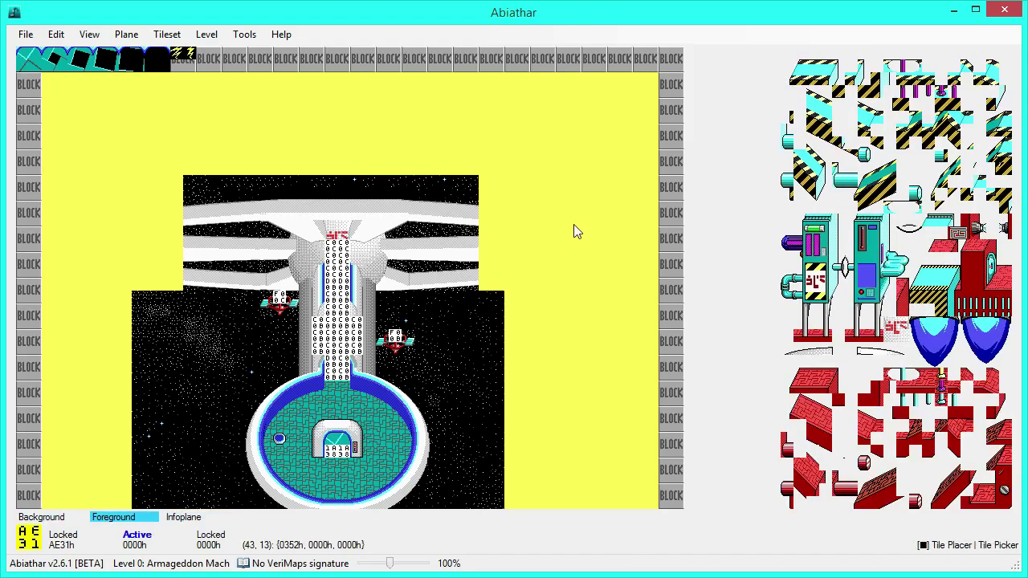
- Reactivate the background and infoplane alongside the foreground
key("1")
key("3")
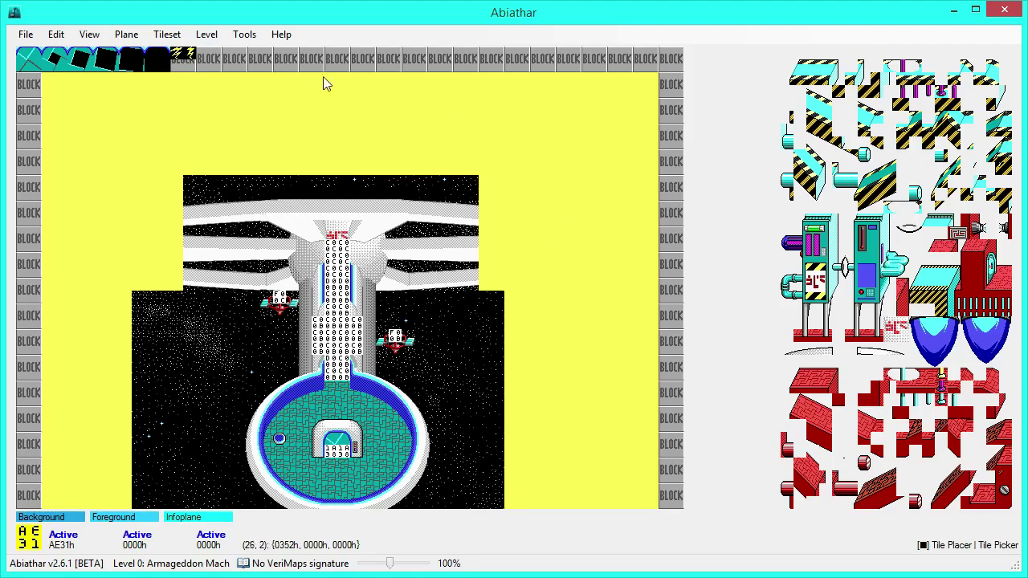
- Review the available level tools and switch to the Row Adjuster
left_click(245, 34)
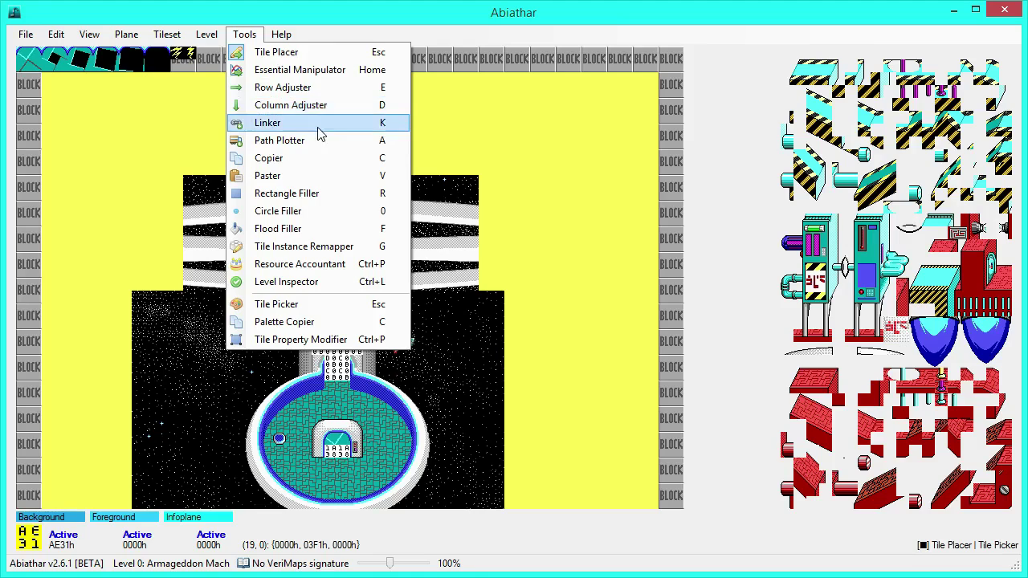
left_click(244, 35)
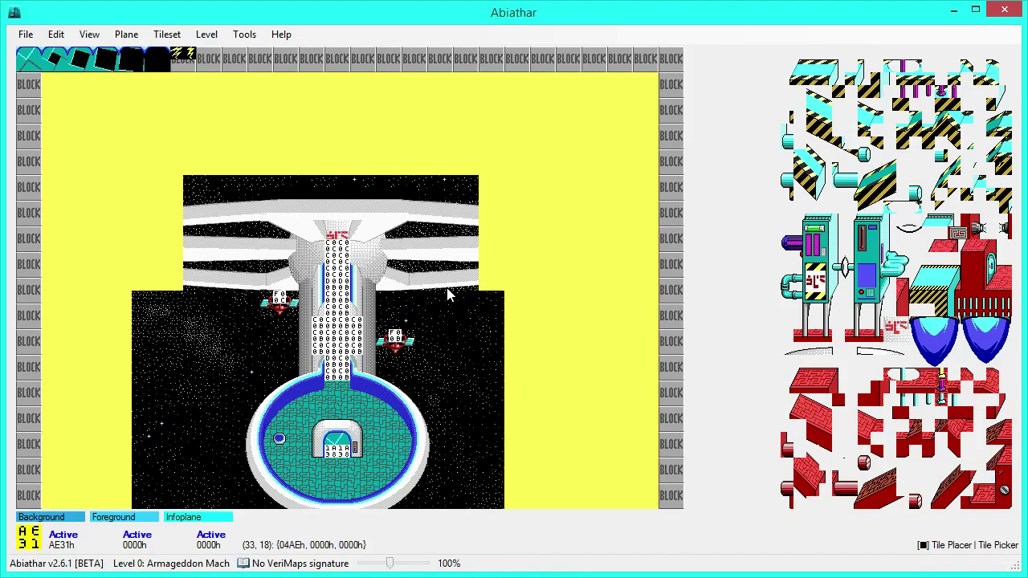
key("r")
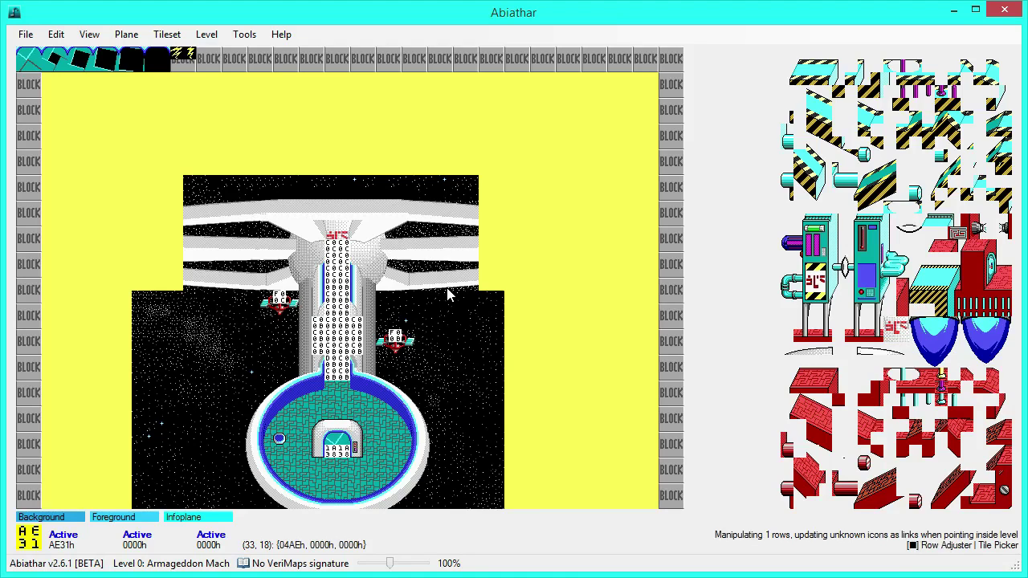
- Switch to the Column Adjuster, and return to the Tile Placer without adjusting any columns
key("c")
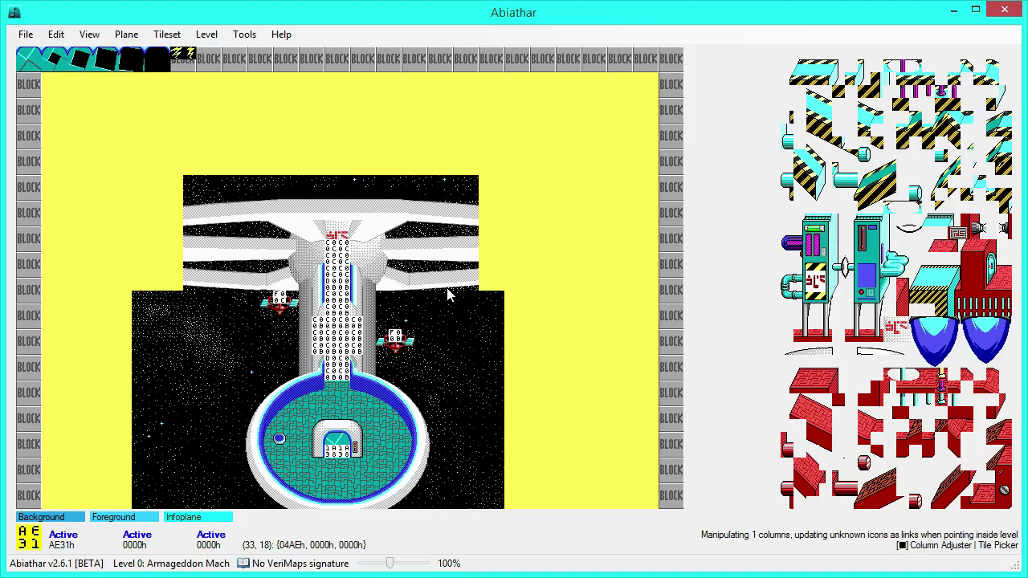
key("Escape")
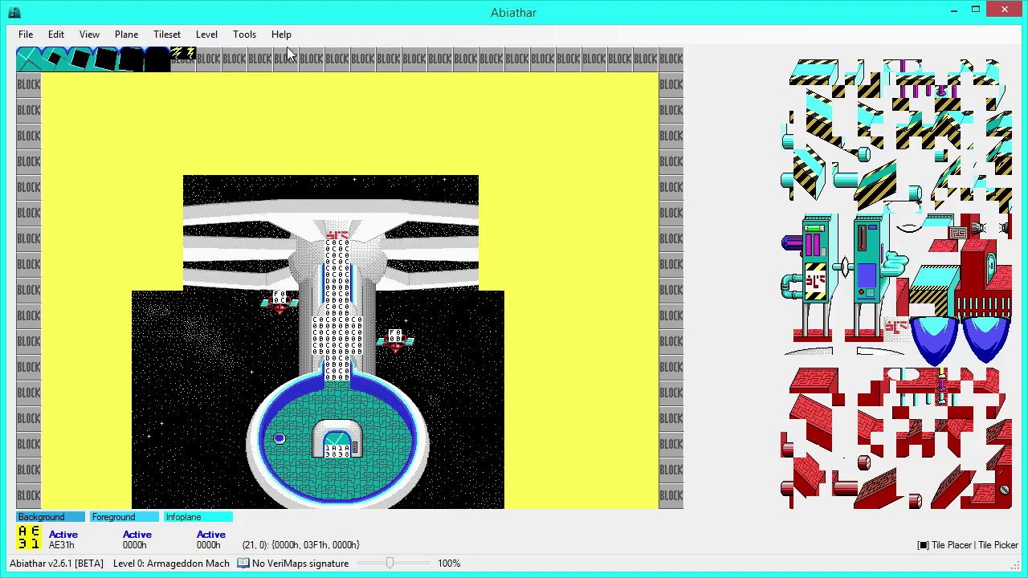
left_click(90, 36)
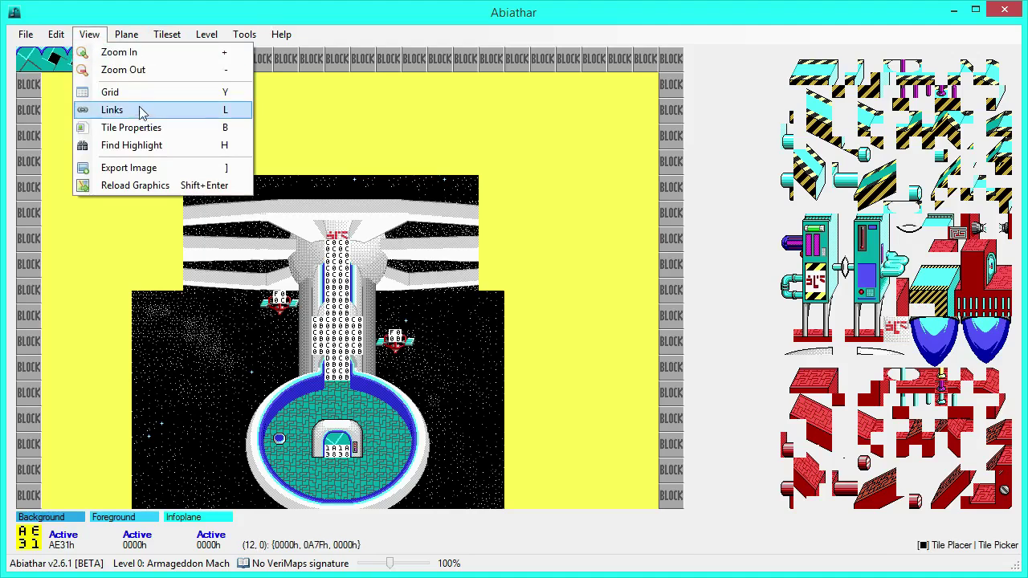
left_click(91, 36)
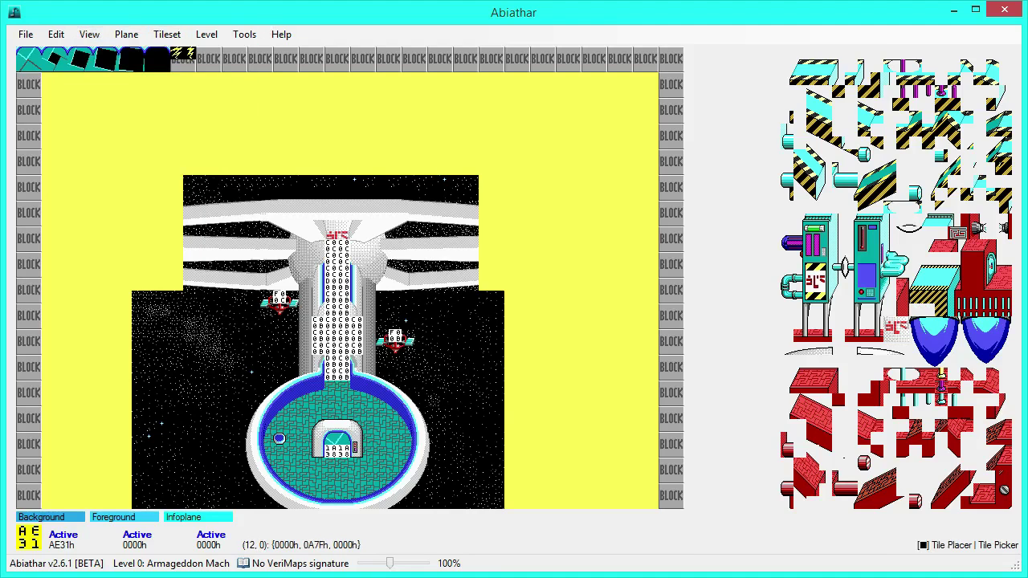
left_click(244, 35)
left_click(246, 38)
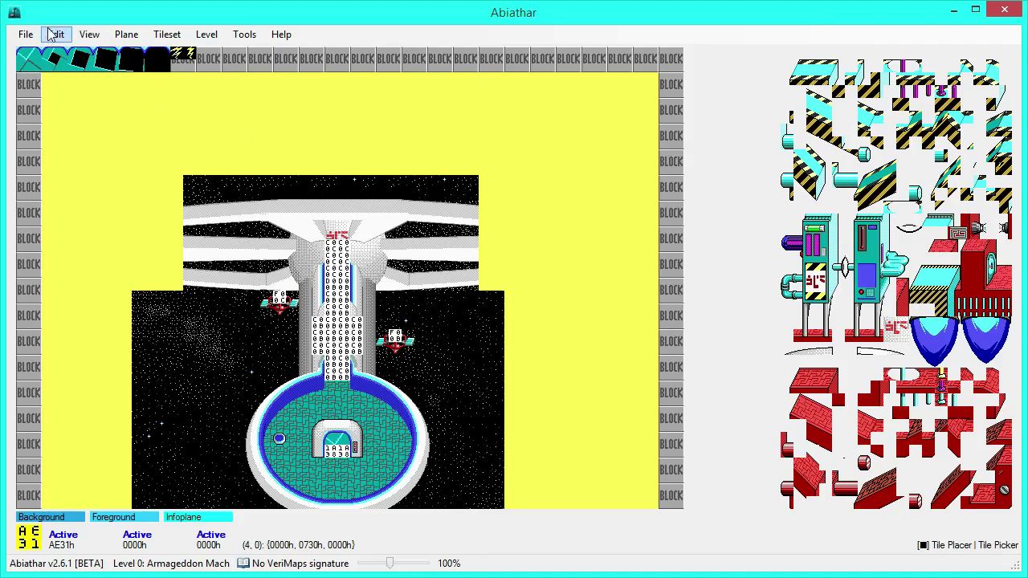
left_click(89, 33)
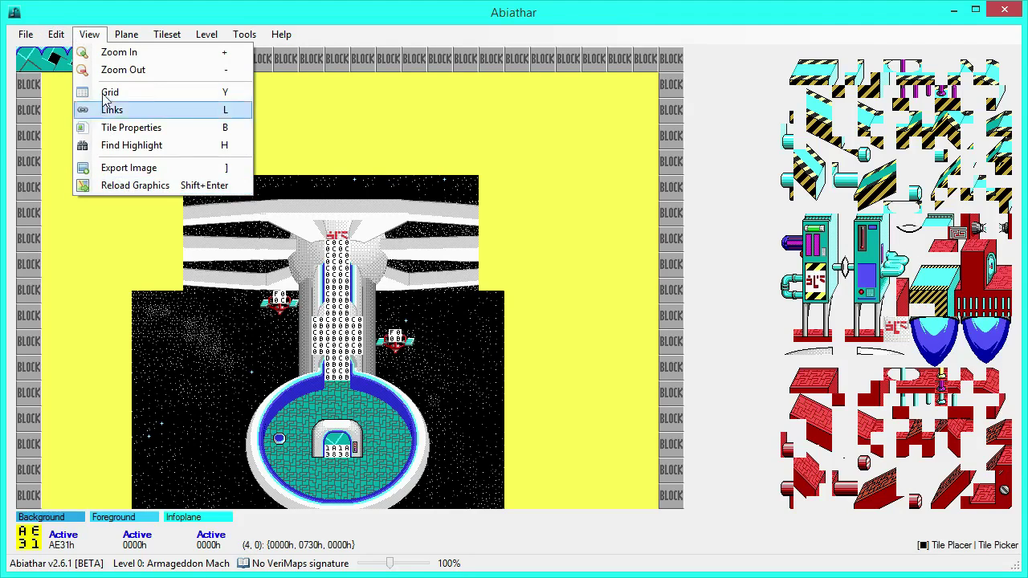
left_click(94, 34)
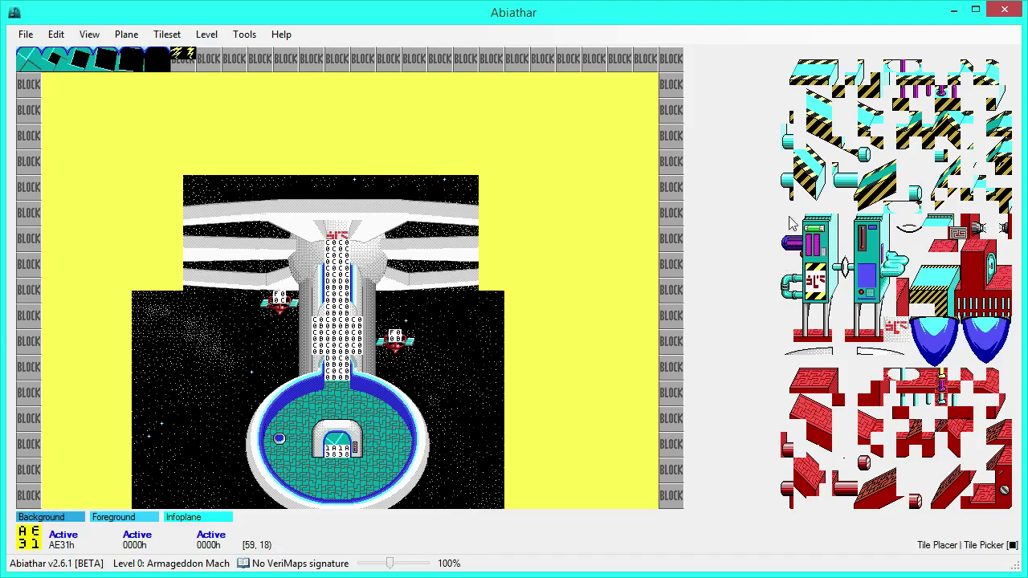
- Select a blank tile near the top of the foreground tileset, open the Tile Property Modifier for it and dismiss the tip
left_click(786, 72)
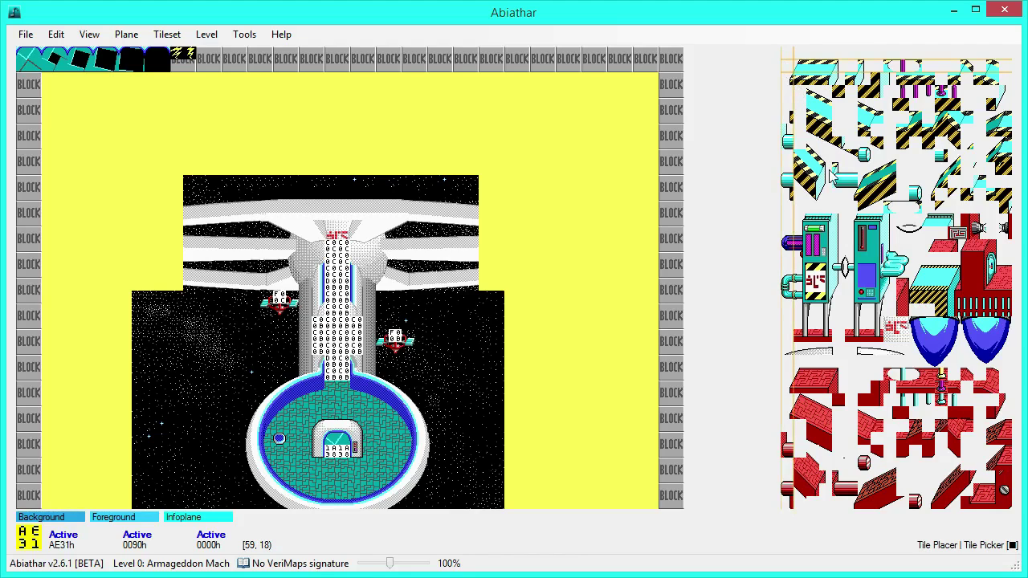
key("p")
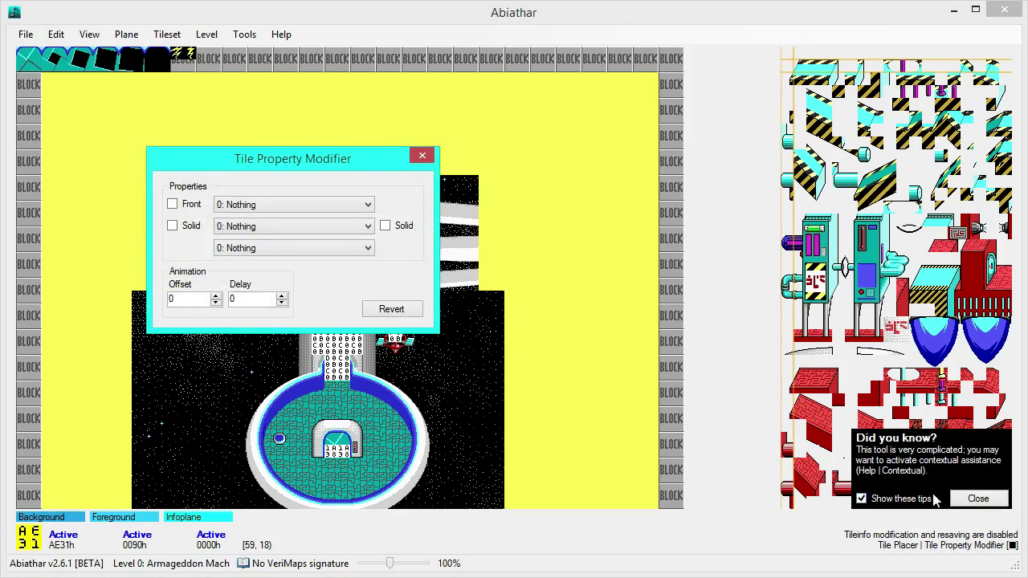
left_click(966, 501)
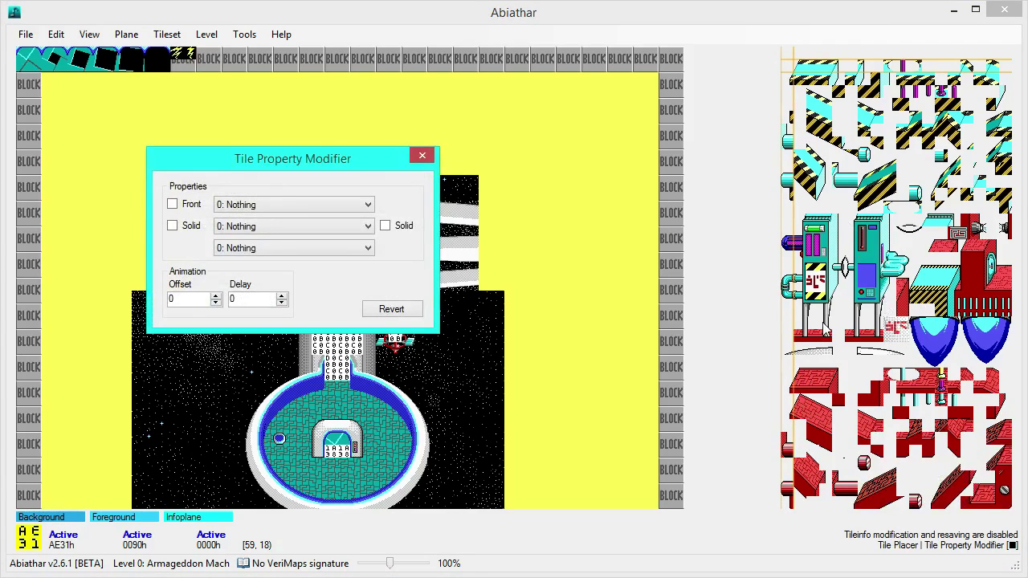
- Inspect the properties and animation settings of the blue pointed foreground tiles, and close the Tile Property Modifier without changes
left_click(935, 339)
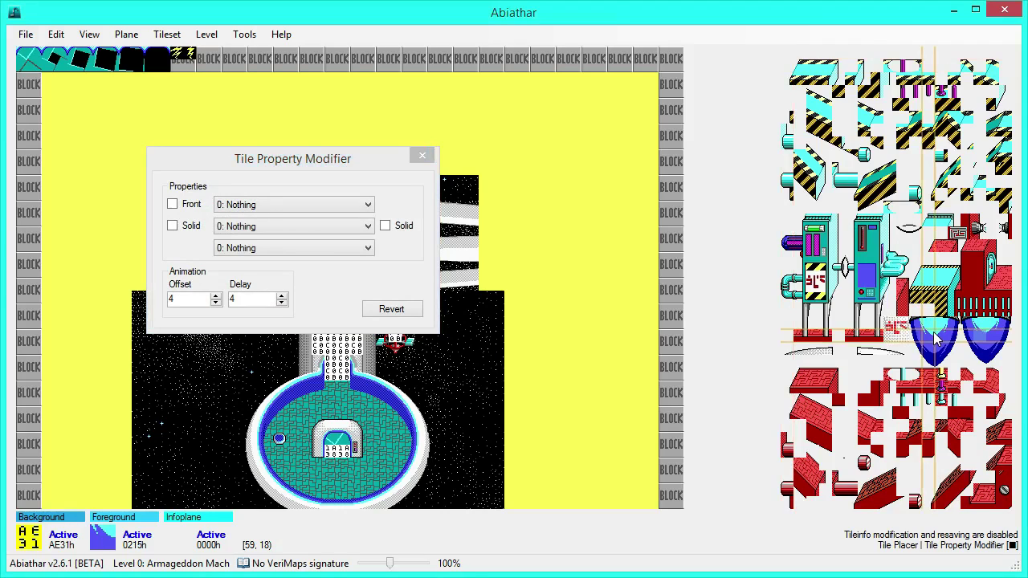
left_click(931, 327)
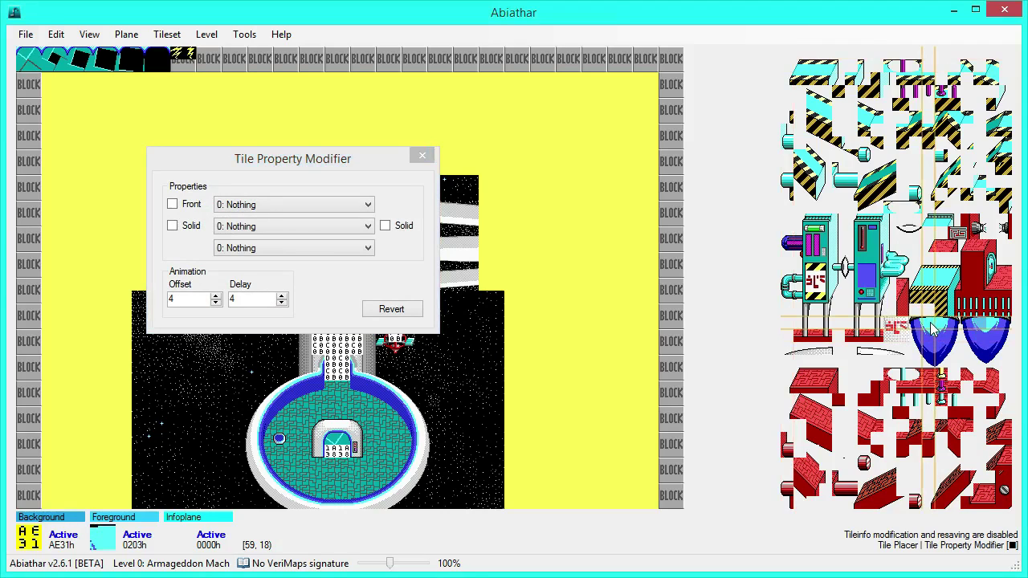
left_click(991, 359)
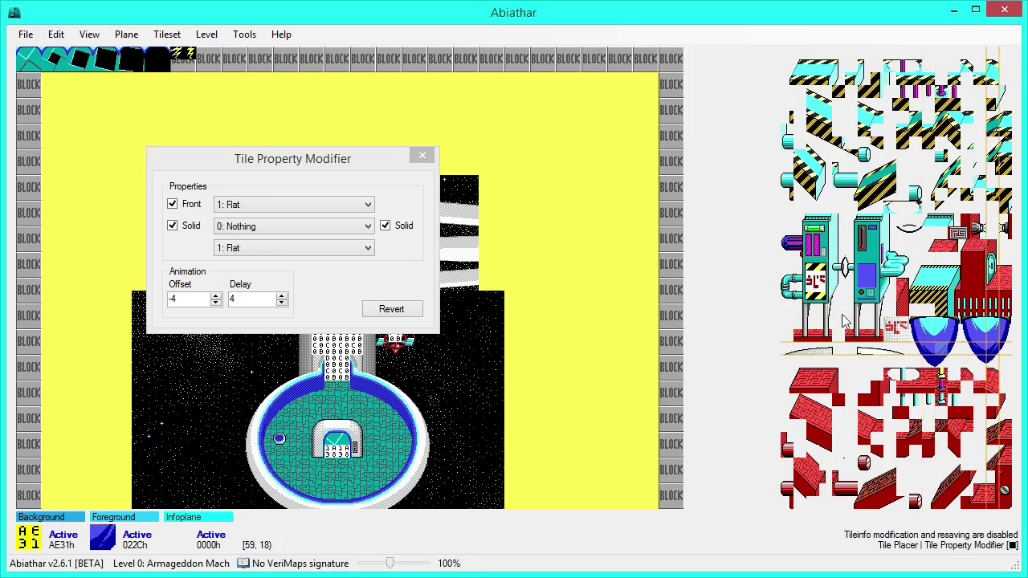
left_click(422, 156)
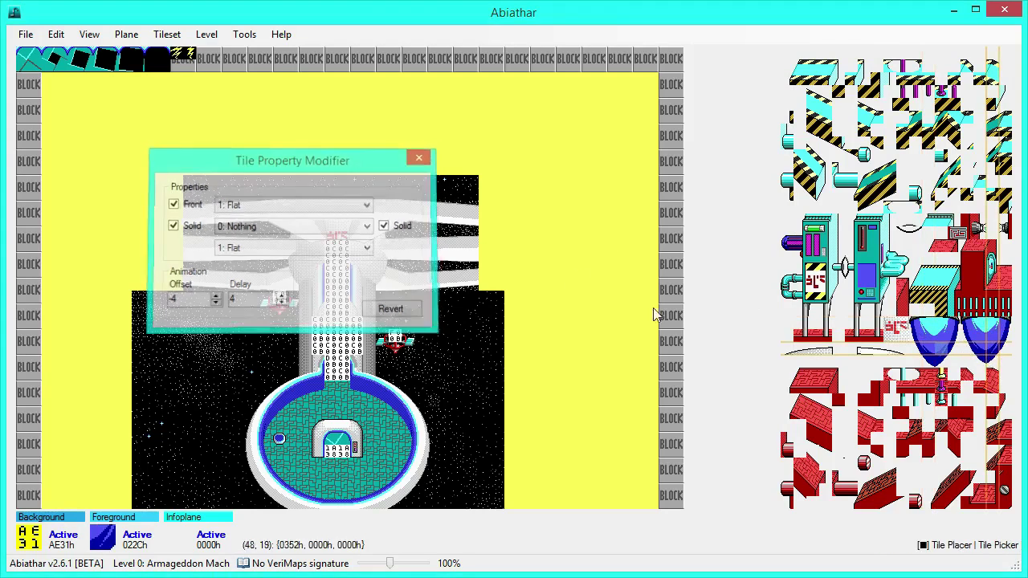